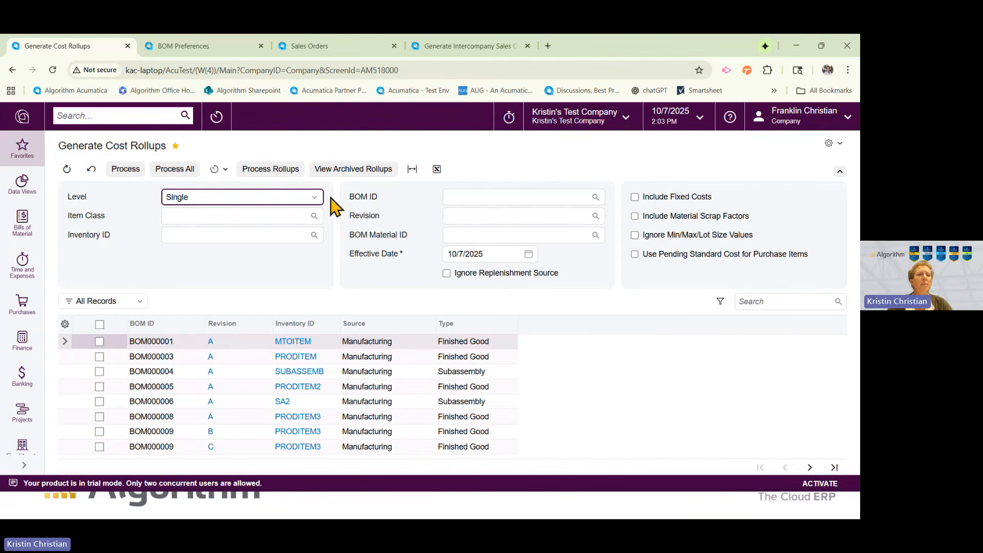
click(28, 218)
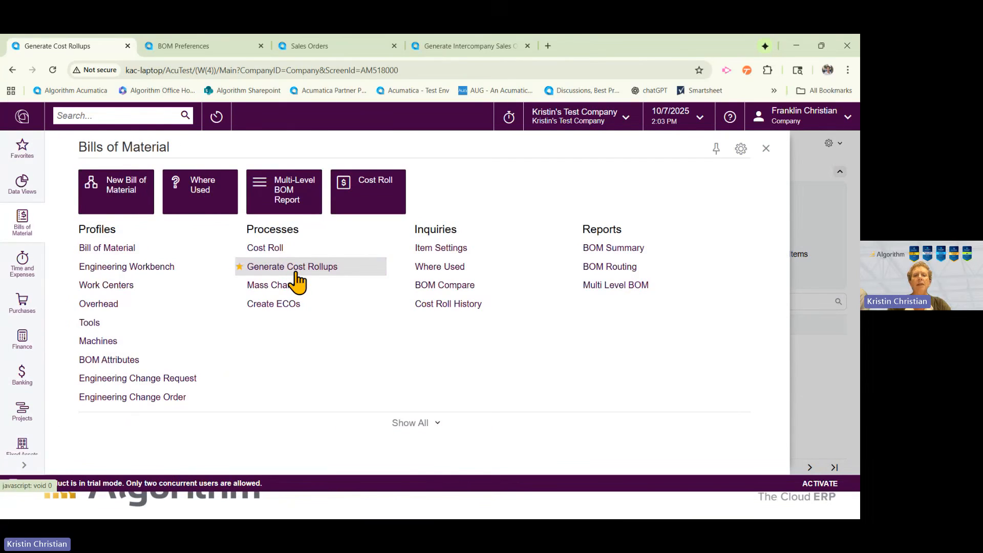
click(766, 148)
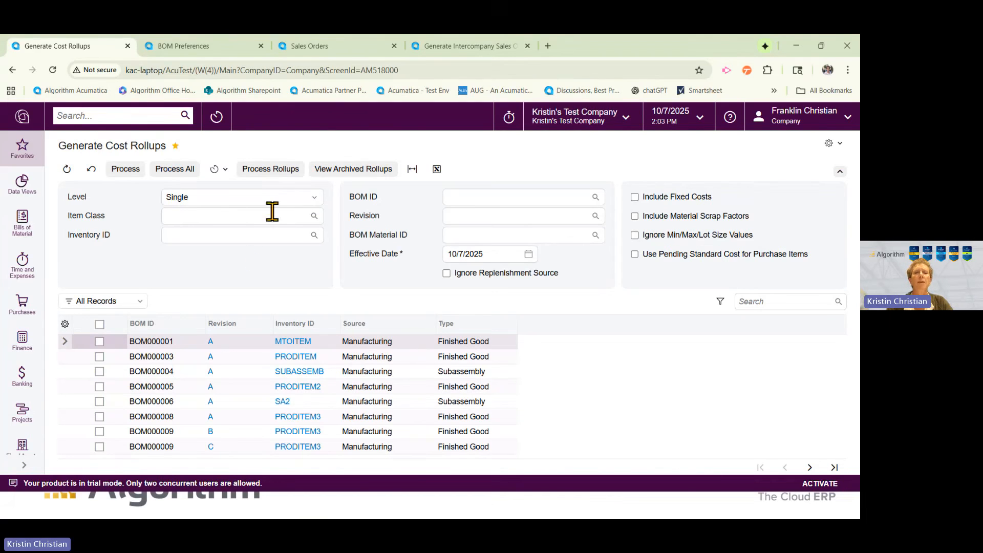
Set the cost rollup level to Single and filter the BOMs by material COMP2.
click(286, 202)
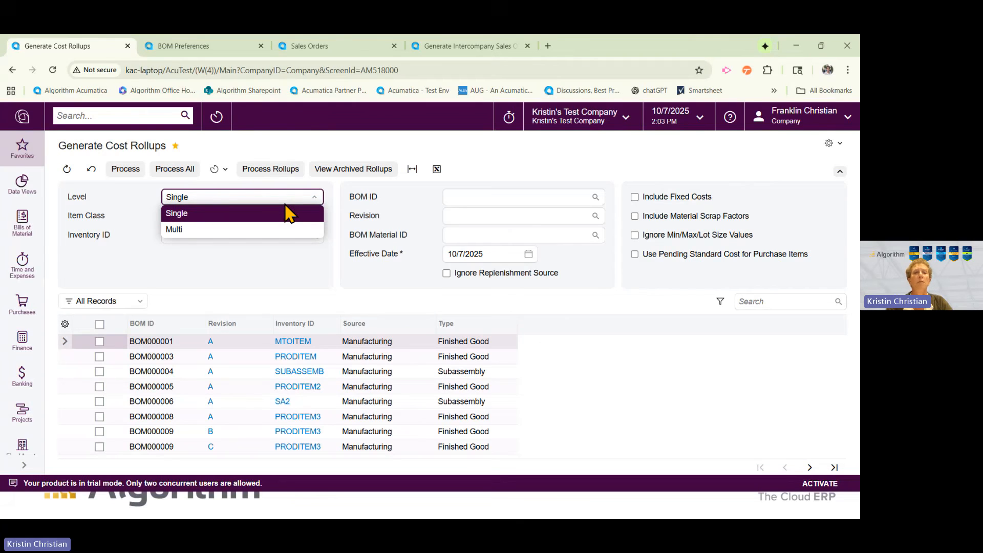
click(286, 210)
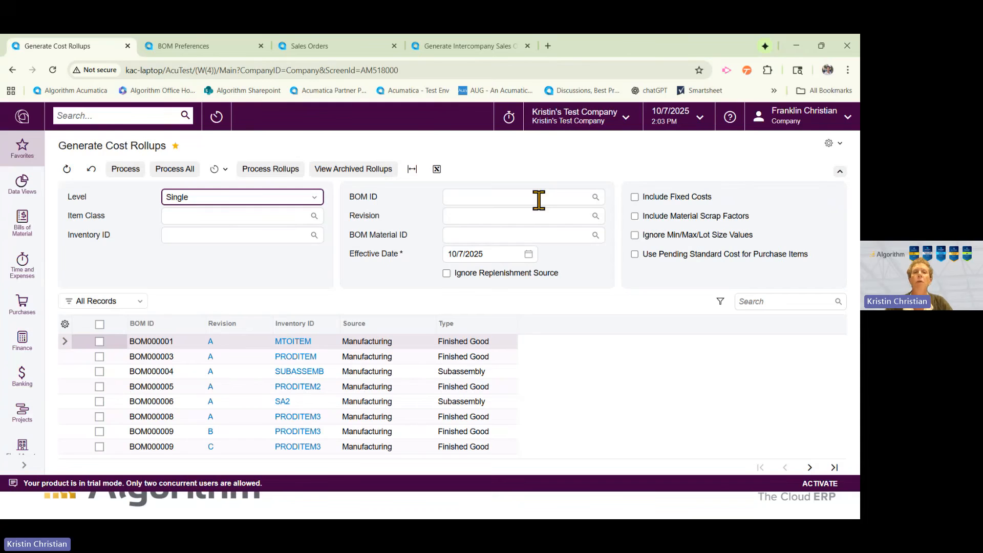
click(536, 235)
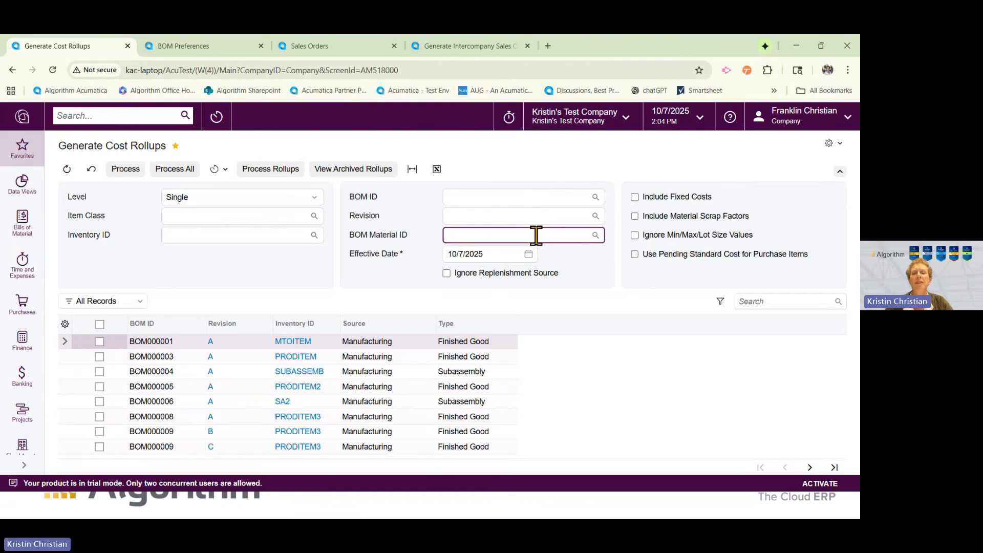
text(comp2)
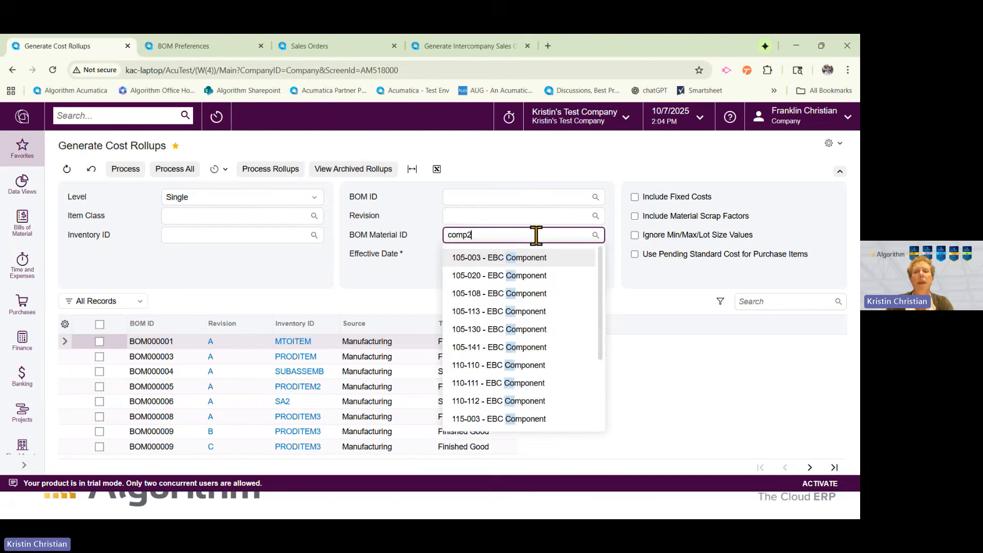
key(Tab)
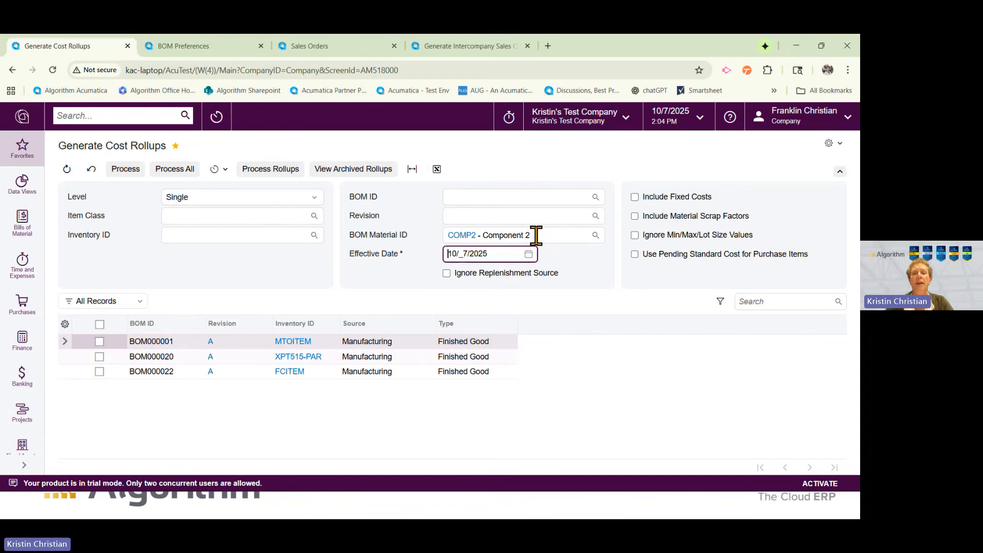
Filter the BOMs for the cost rollup by material COMP1.
click(536, 236)
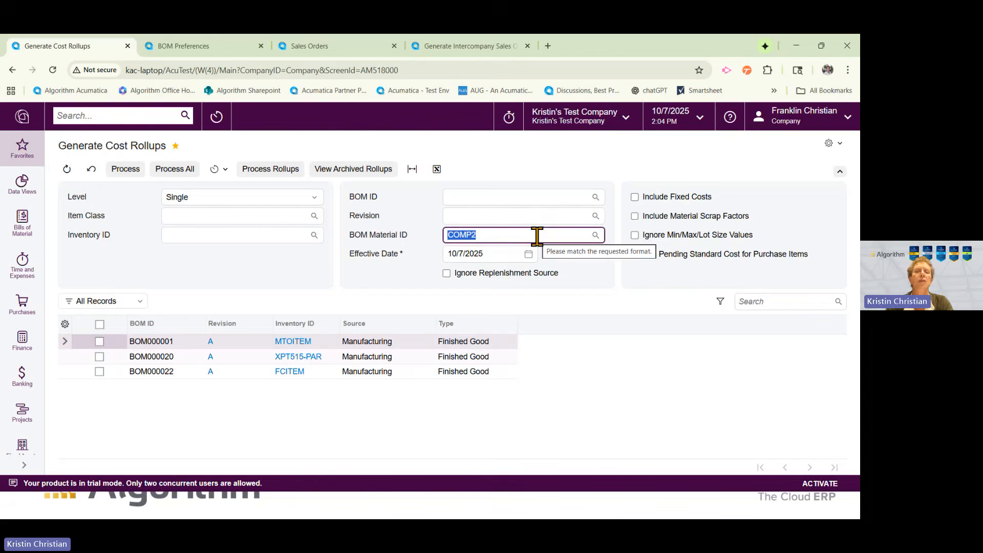
text(comp1)
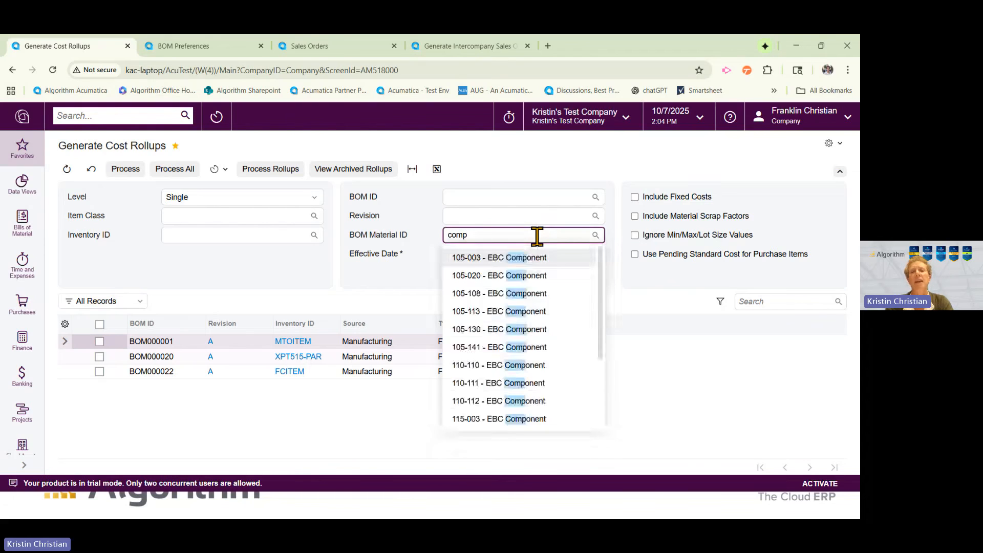
key(Tab)
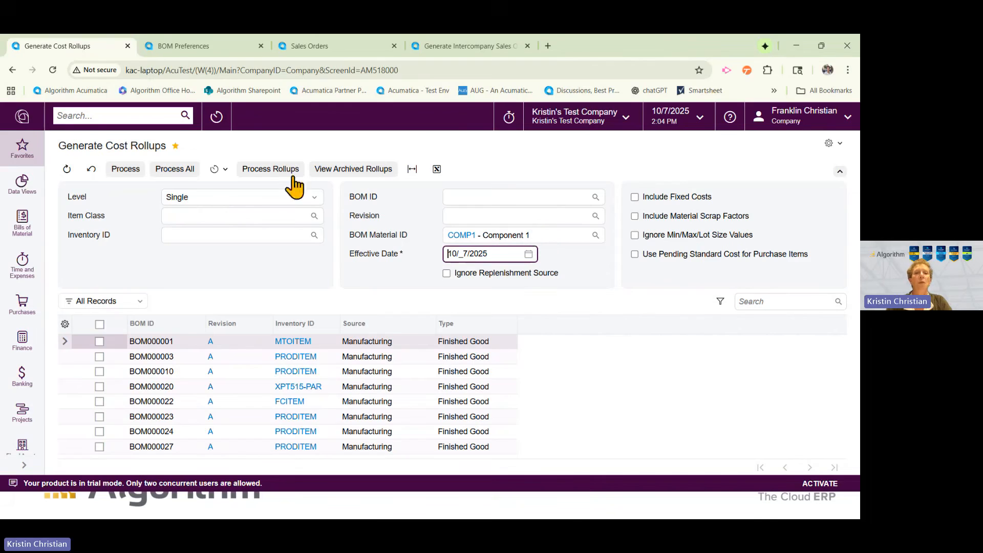
click(223, 170)
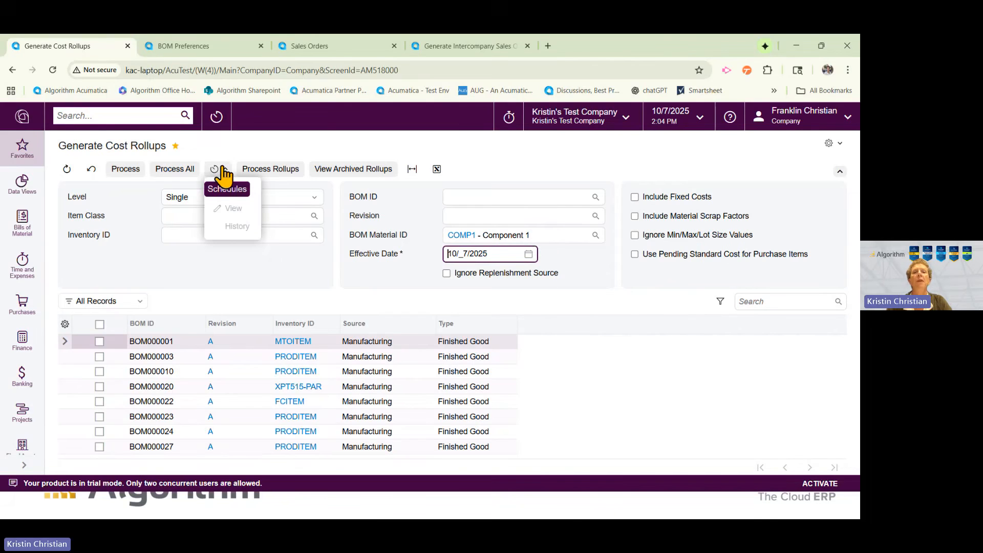
click(284, 148)
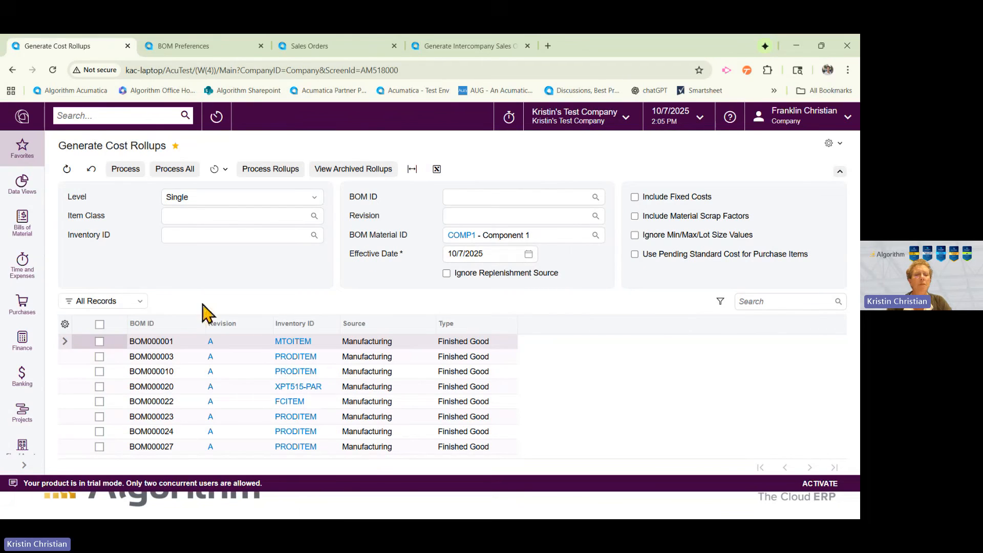
Generate the cost rollups for BOM000003, BOM000010 and BOM000020.
click(98, 357)
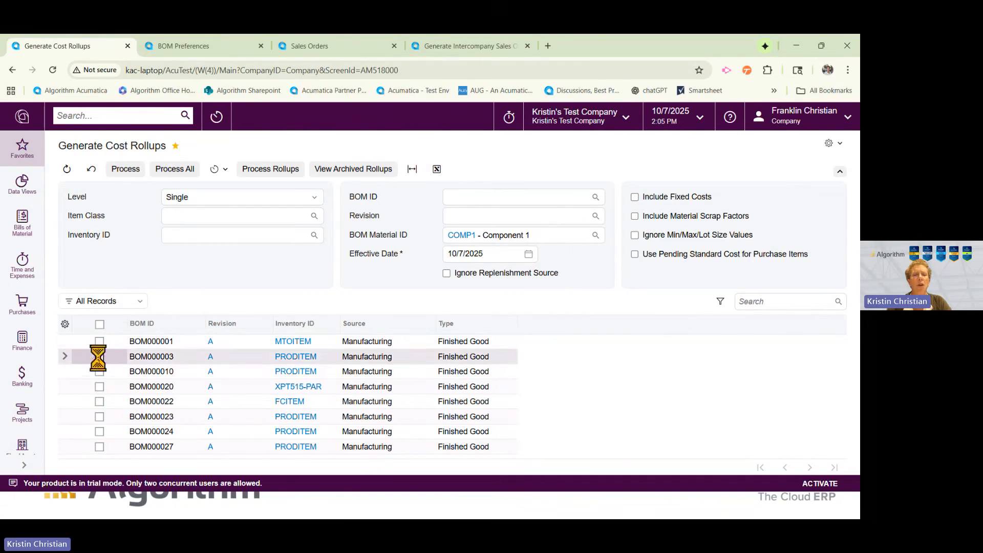
click(100, 371)
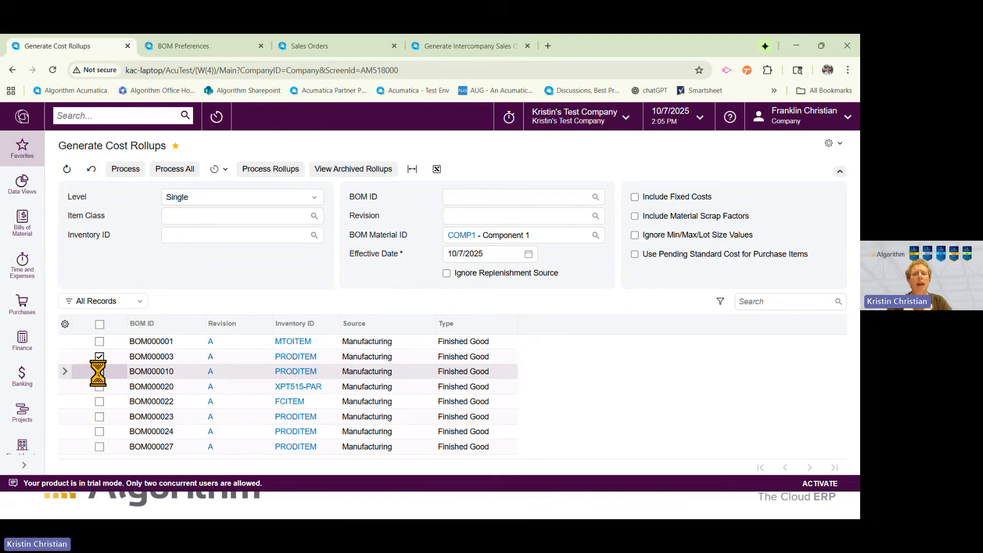
click(100, 387)
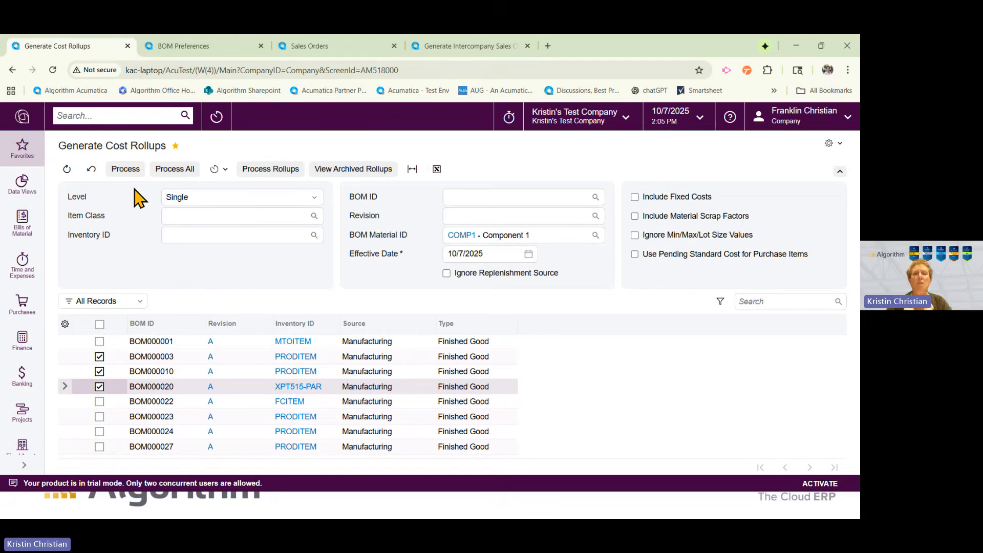
click(126, 169)
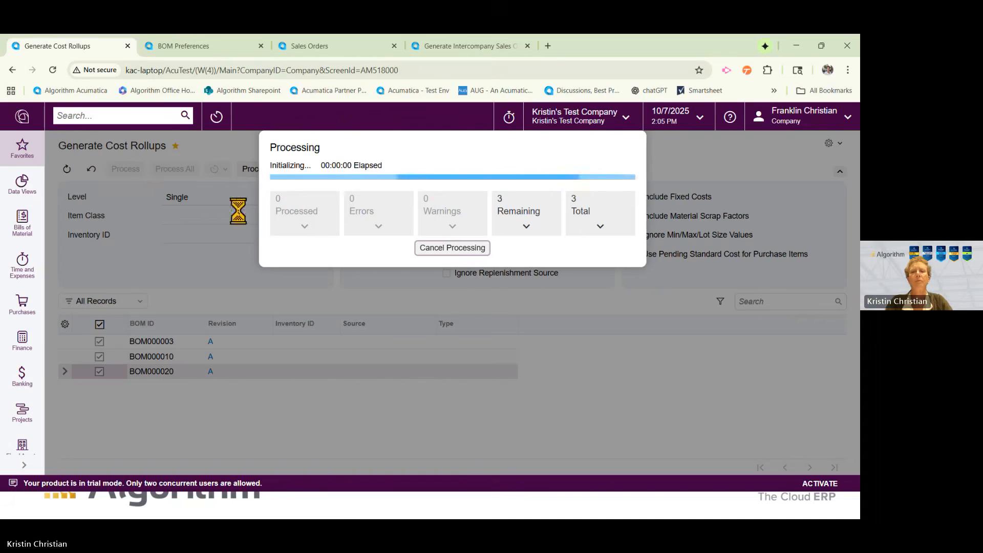
click(450, 248)
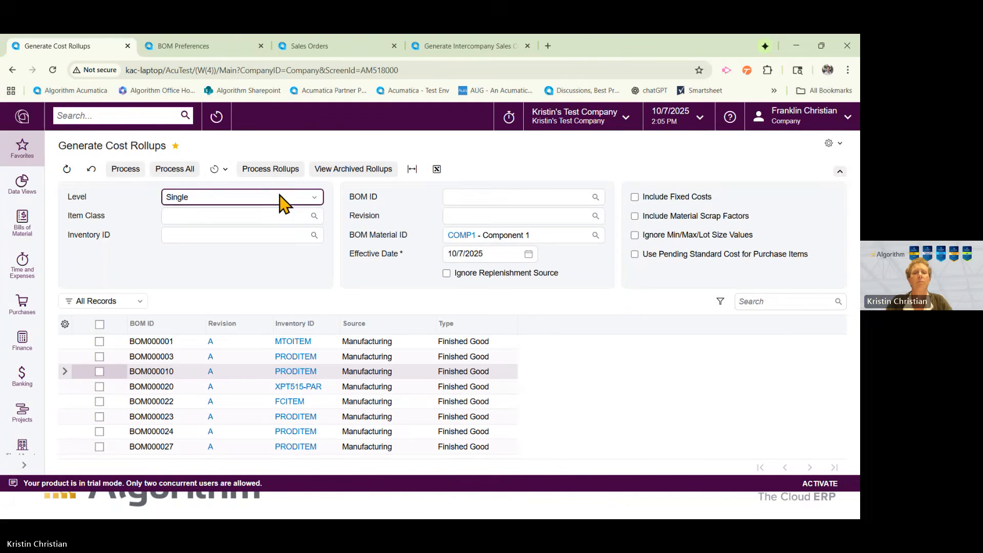
Open the generated rollups on the Cost Roll page and examine which processing actions it offers.
click(278, 174)
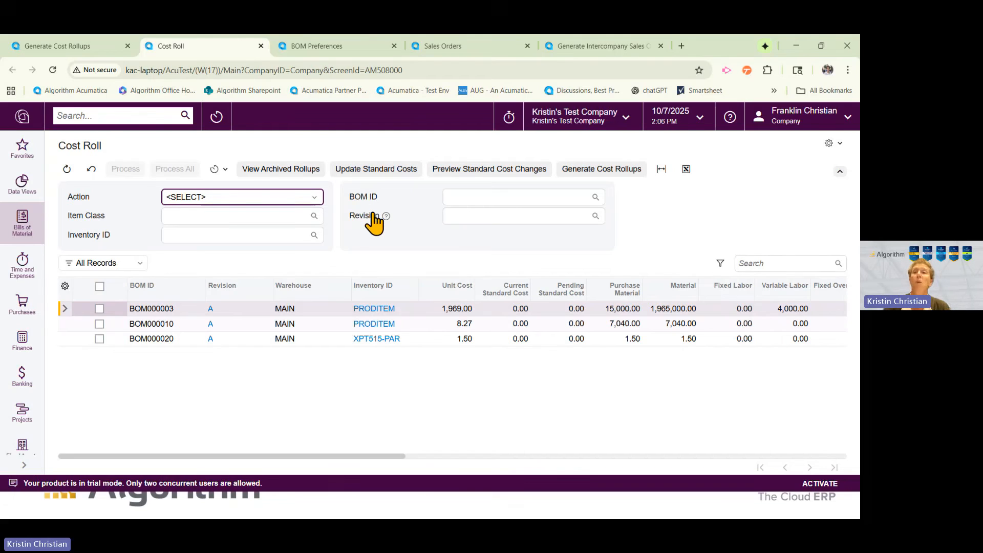
click(290, 200)
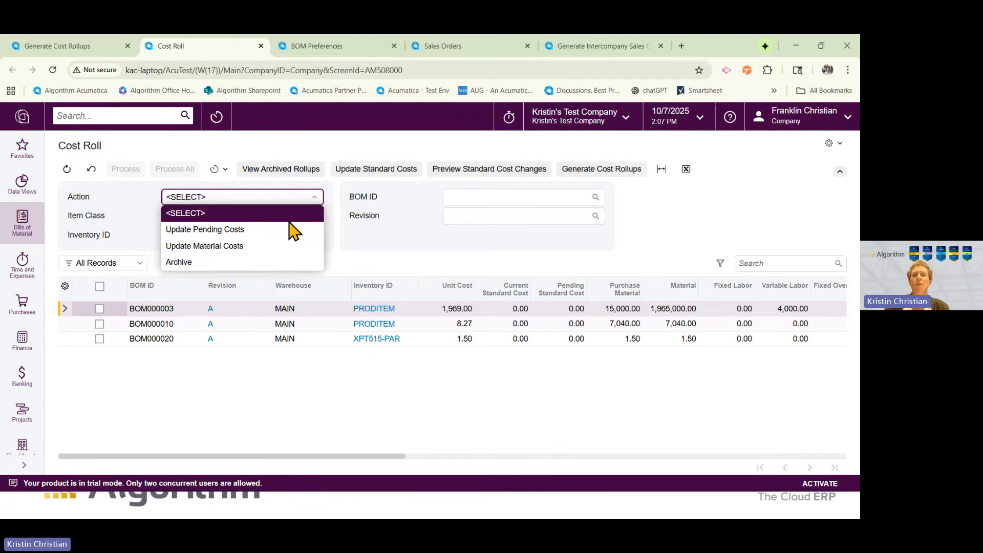
click(385, 261)
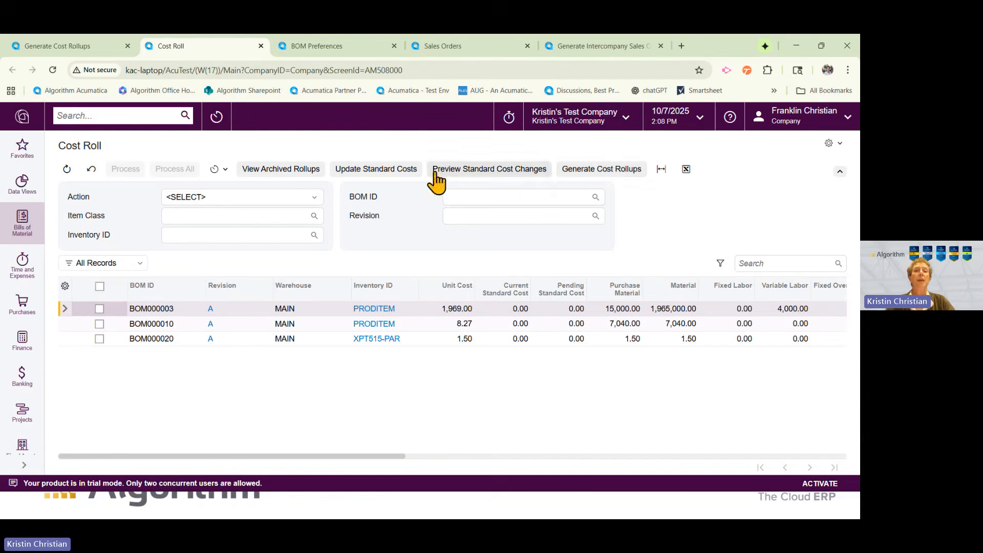
View the archived rollups in Cost Roll History, and check the cost roll archiving options in BOM Preferences.
click(296, 168)
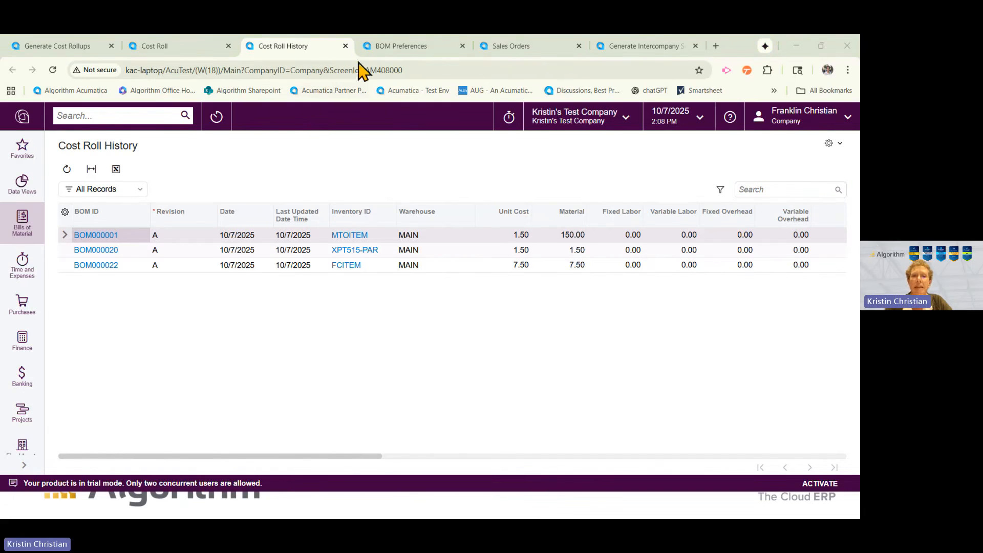
click(385, 47)
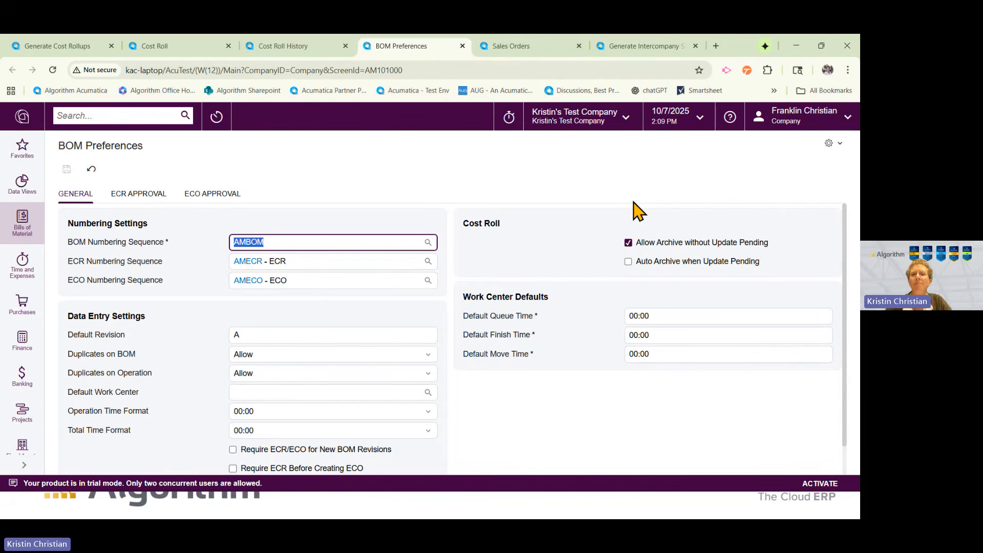
Check the drop-ship line of the open Lamb Dog Treats sales order and start Create Purchase Order from it.
click(523, 51)
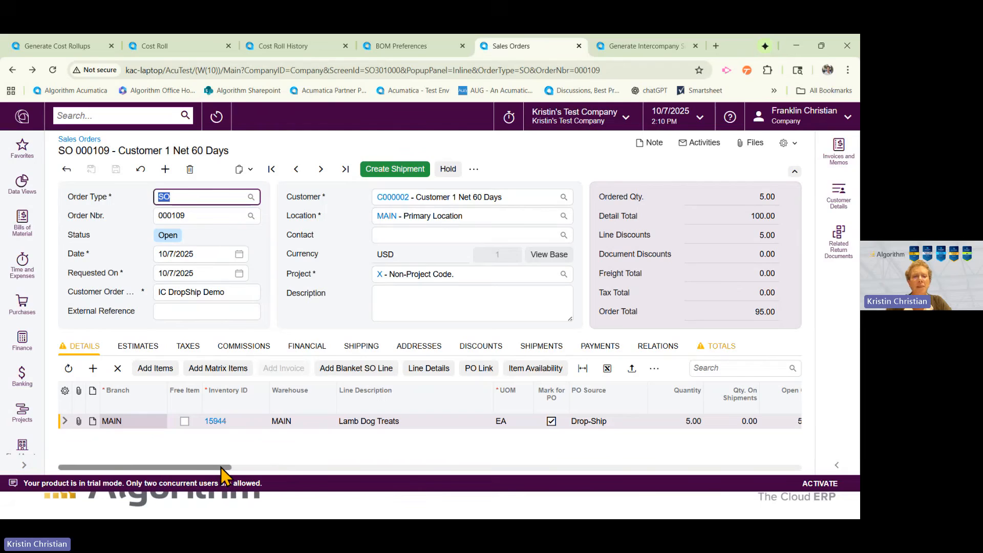
drag(221, 468, 262, 467)
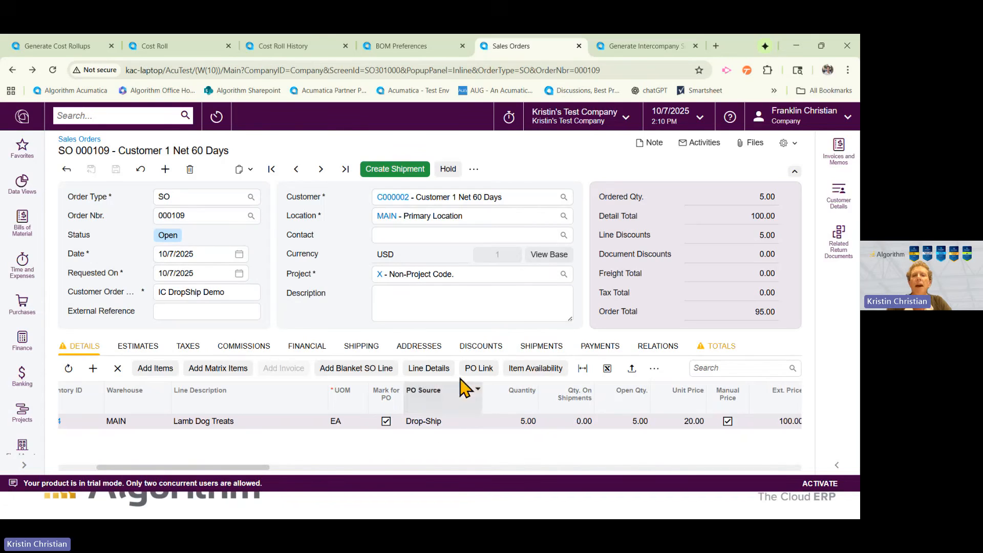
click(474, 170)
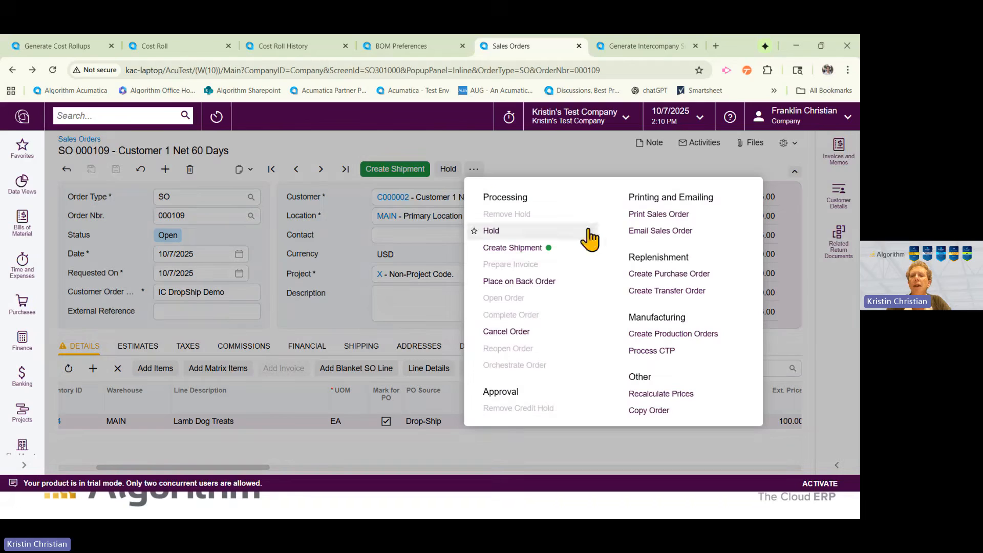
click(668, 274)
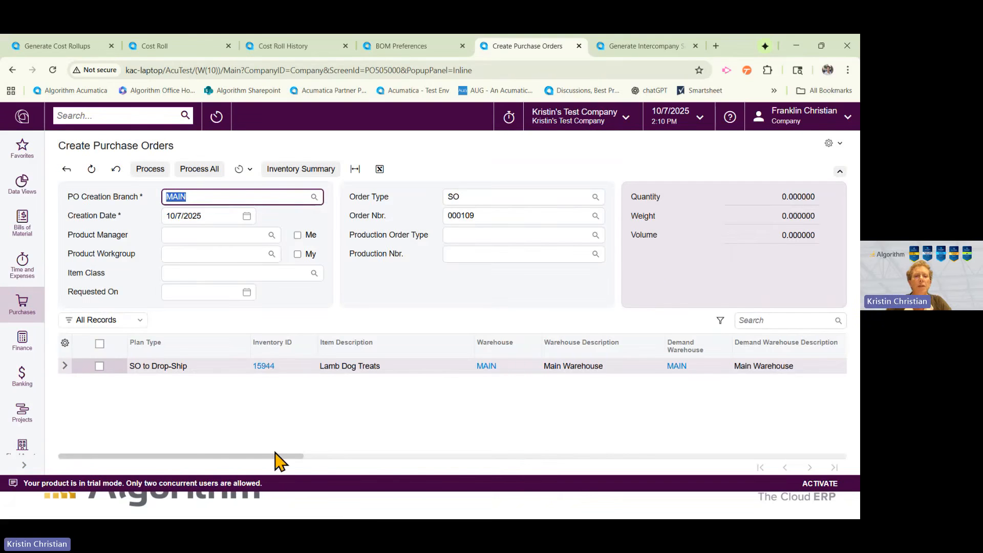
Create the drop-ship purchase order for the Lamb Dog Treats line with vendor Sister Company and remove its hold.
drag(280, 456, 470, 472)
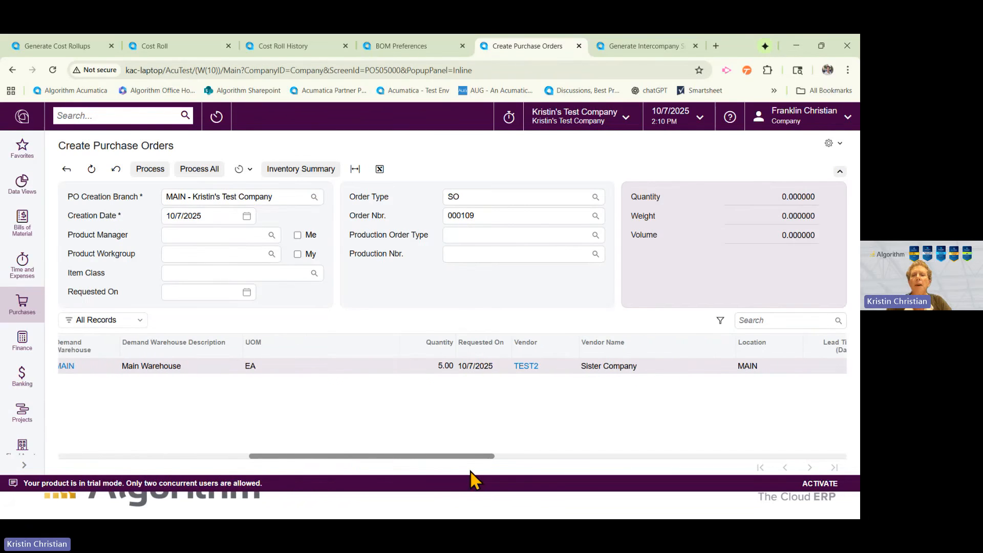
drag(470, 463, 252, 470)
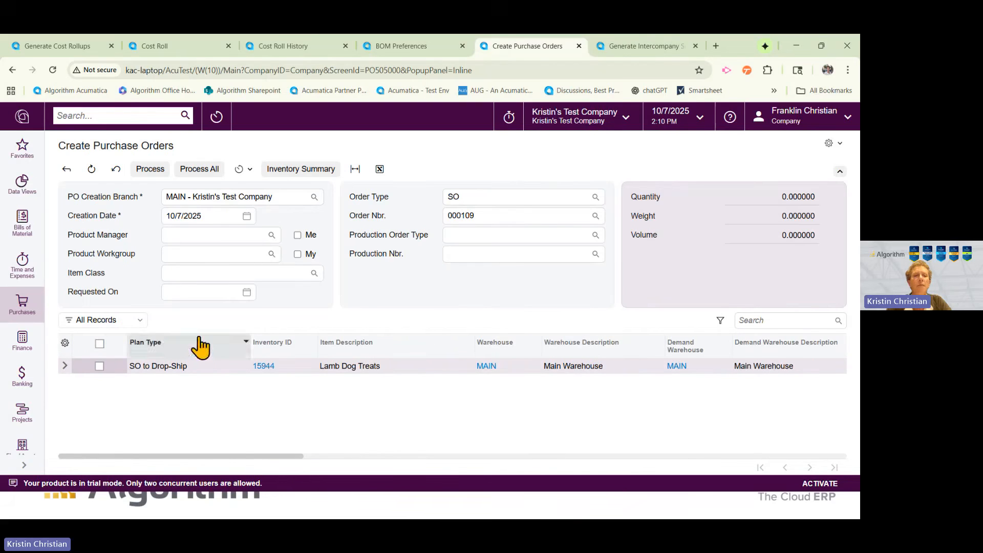
click(210, 178)
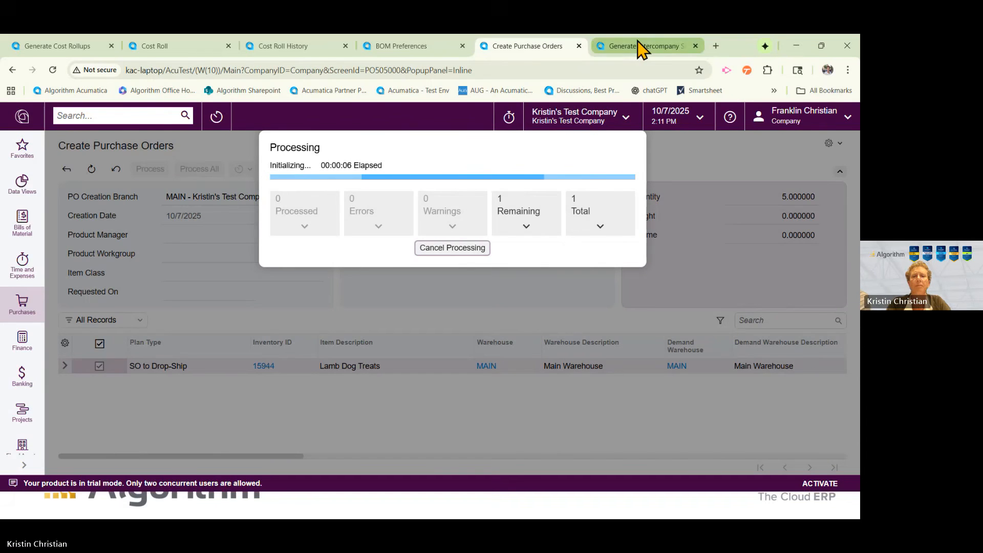
mouse_move(640, 47)
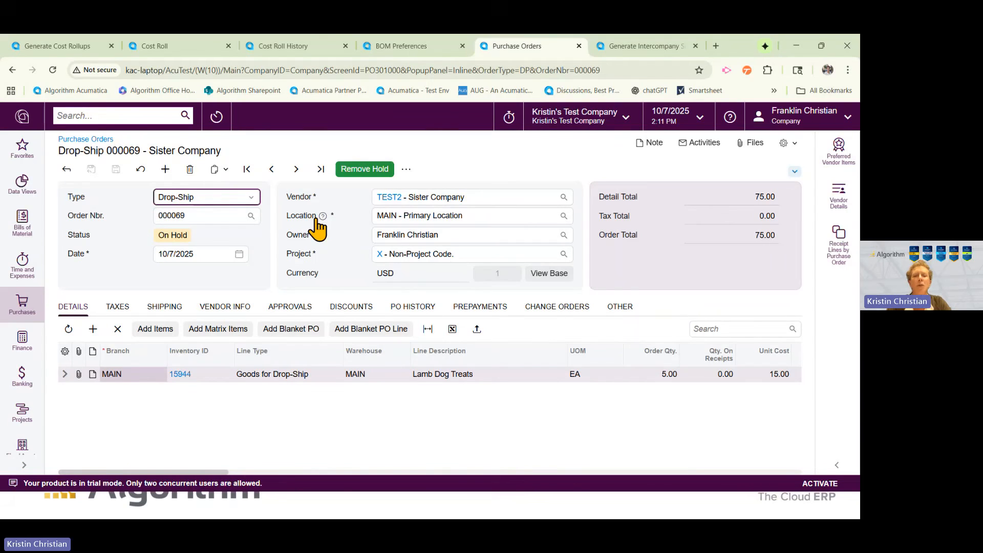
click(373, 174)
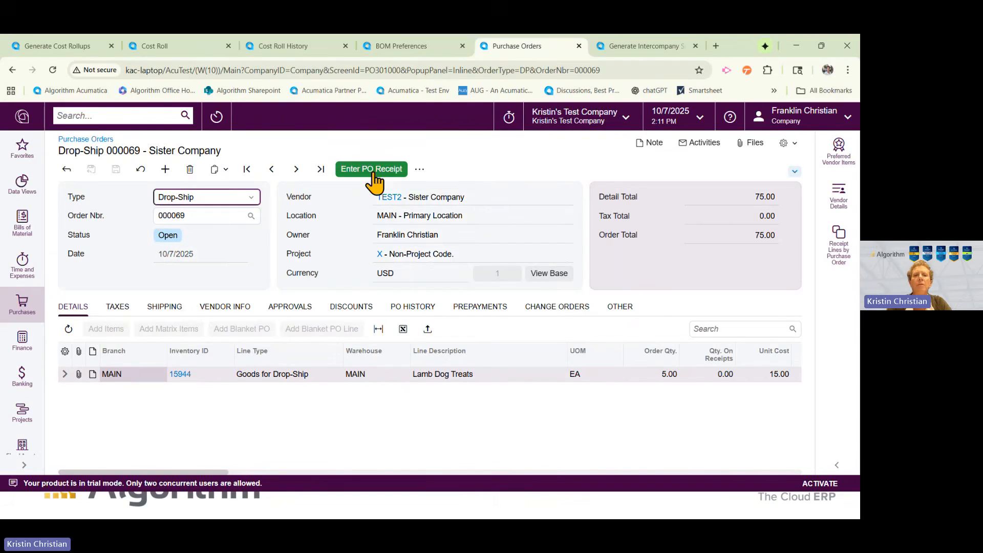
Refresh the Generate Intercompany Sales Orders list for Sister Company and generate a sales order from the drop-ship purchase order.
click(638, 46)
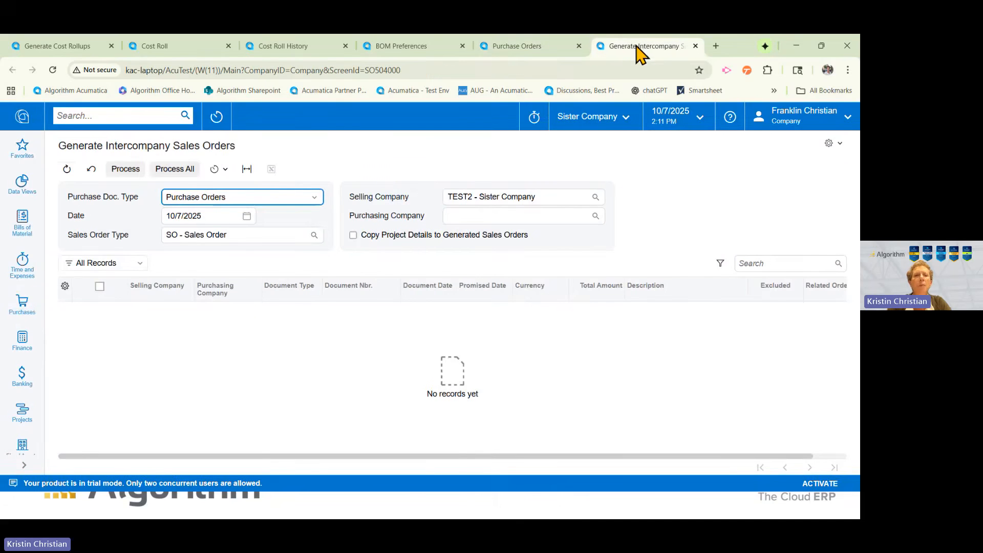
click(65, 173)
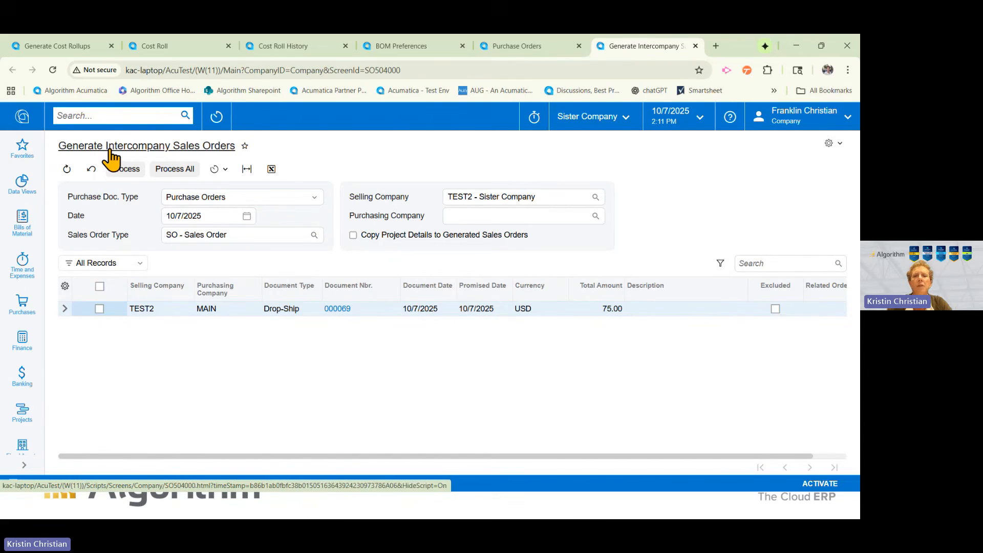
click(100, 309)
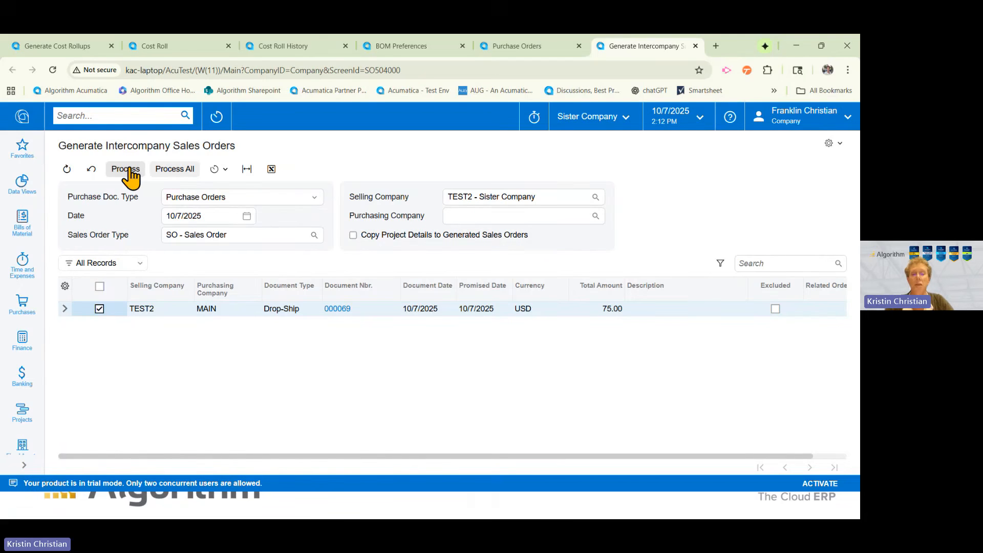
click(130, 171)
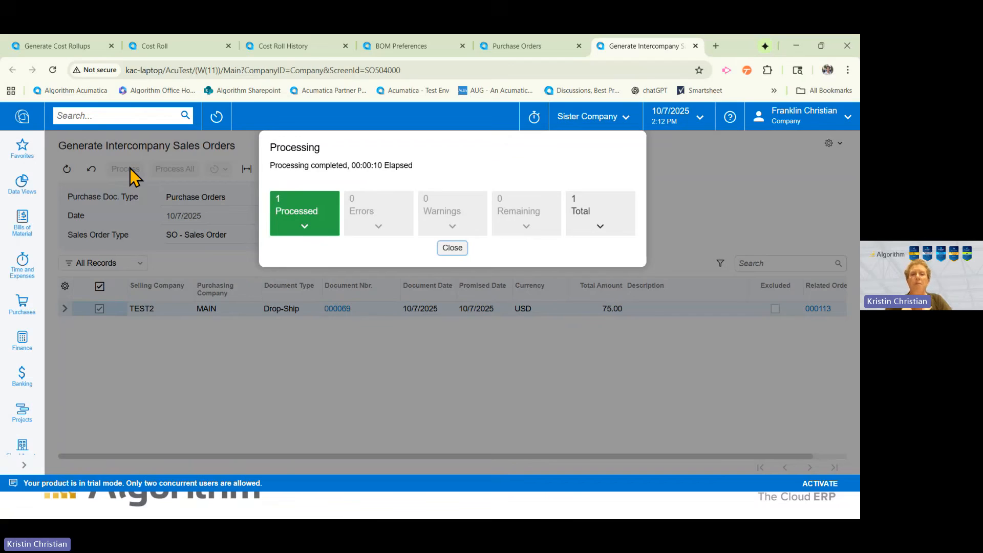
click(447, 249)
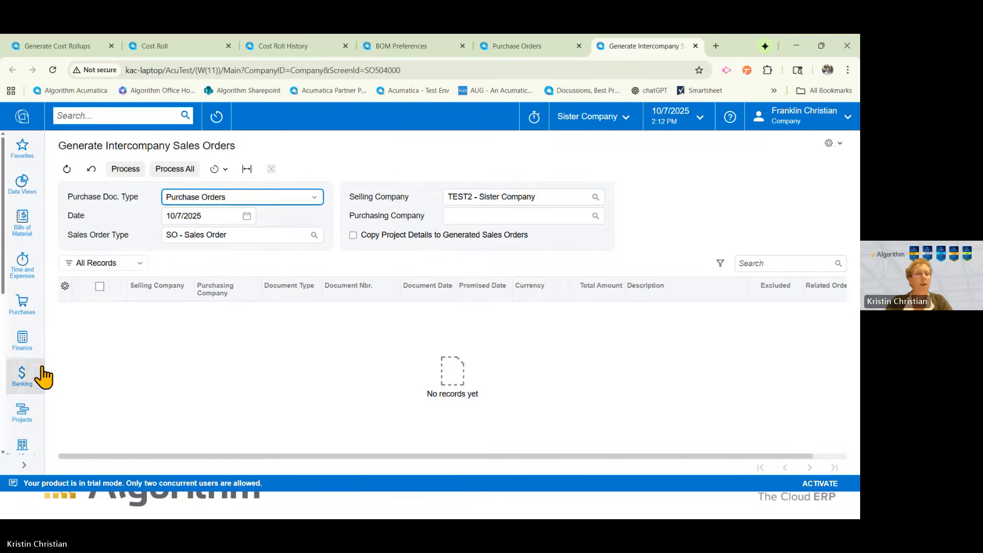
Open the newly generated intercompany sales order in Sister Company and check its ship-to and bill-to addresses.
scroll(28, 406, down, 2)
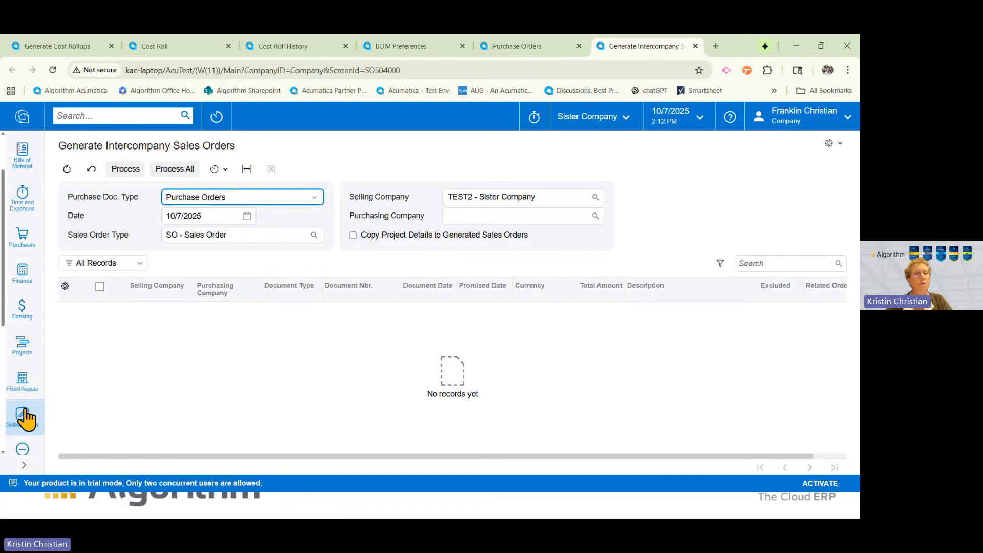
click(24, 415)
click(102, 248)
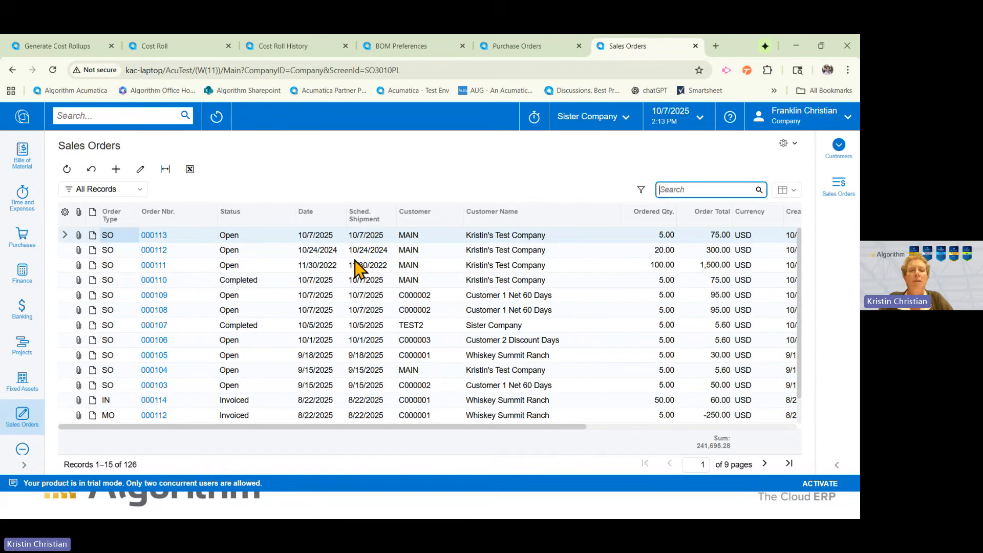
click(153, 235)
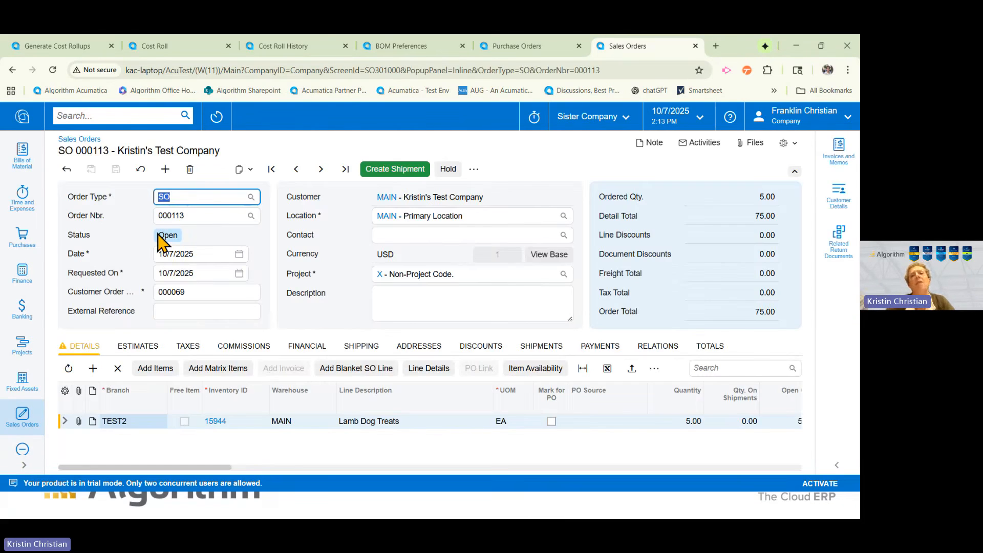
click(423, 347)
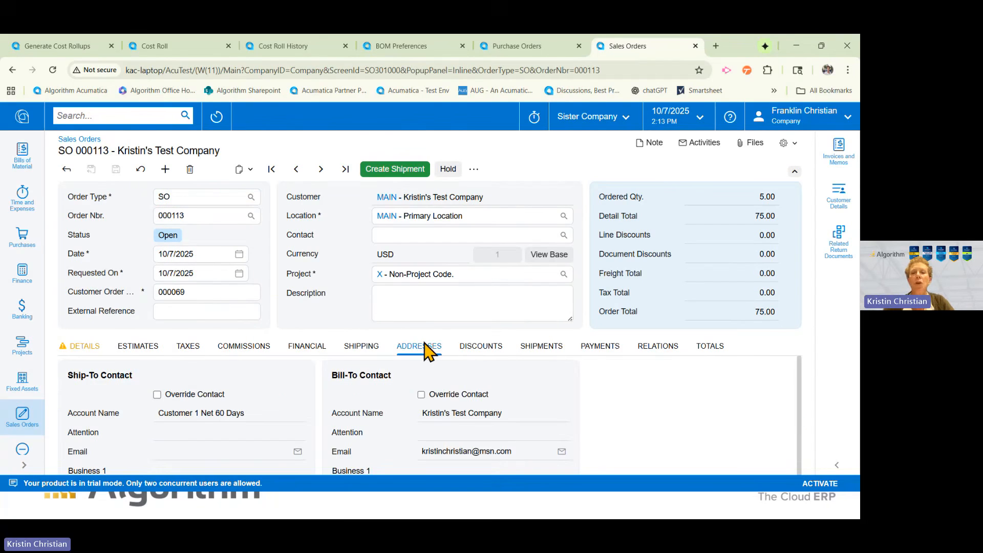